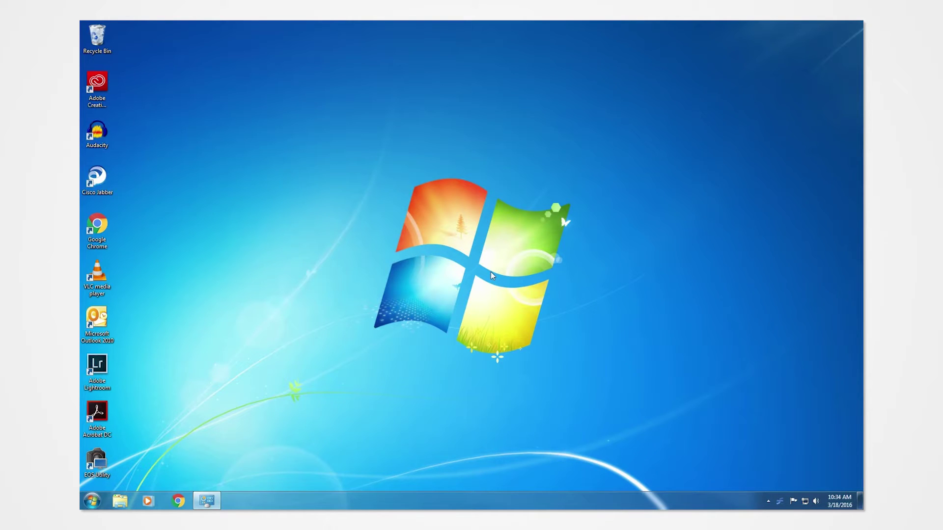
# After checking system info, load me-vis.com in Chrome and browse Professional Printers to the CP-D70DW page.
pyautogui.press('super+Pause')
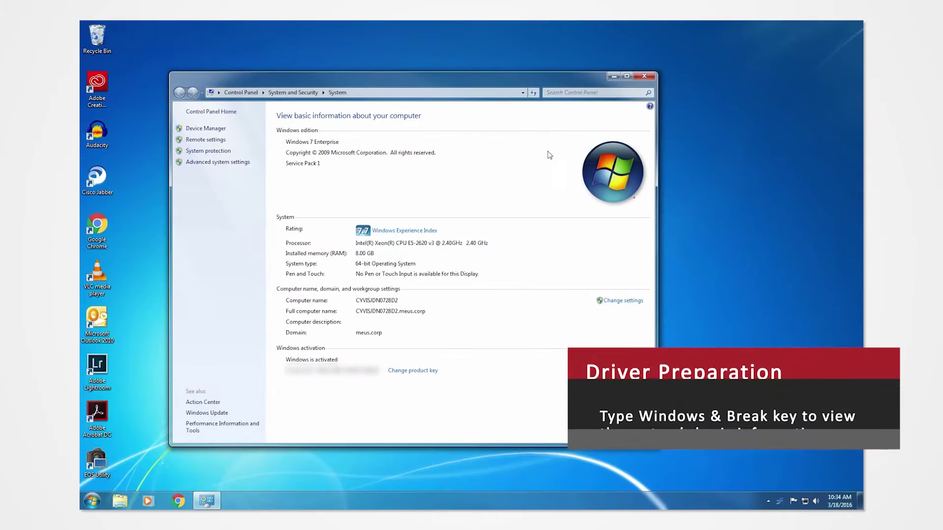
pyautogui.click(611, 77)
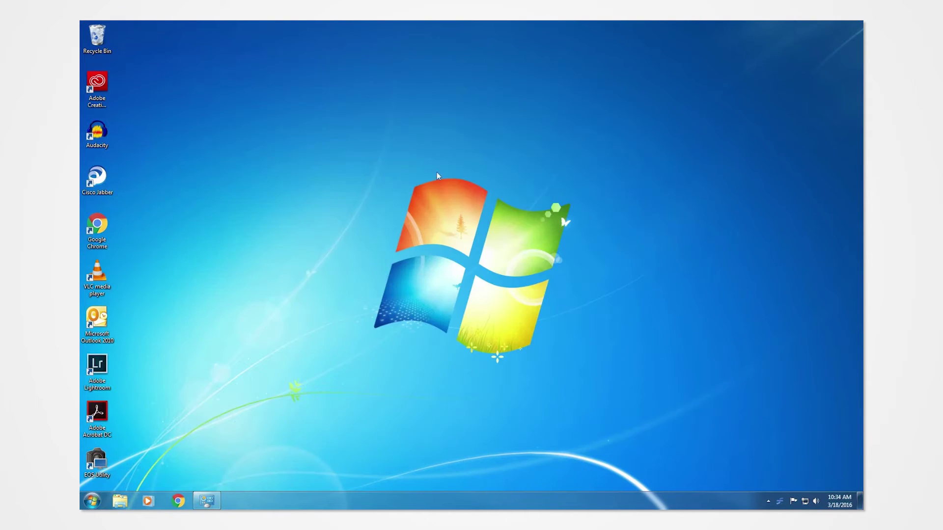
pyautogui.click(177, 500)
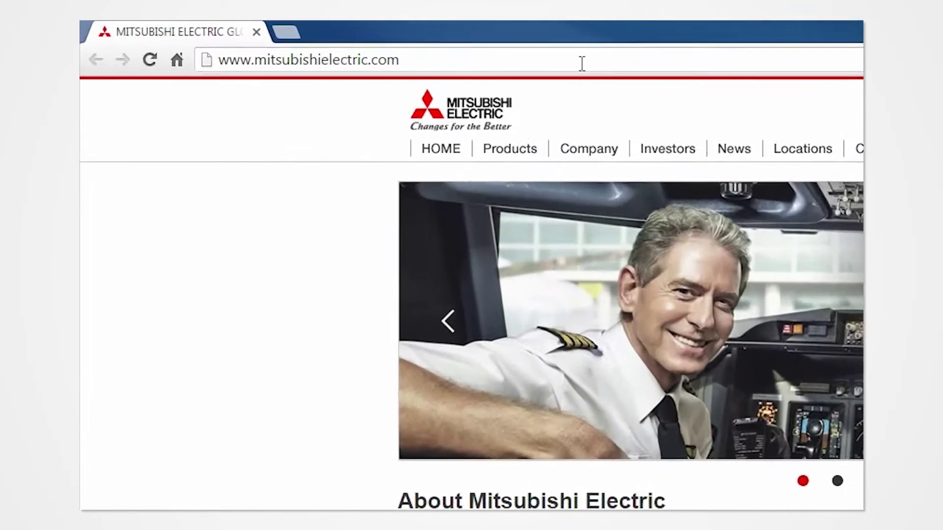
pyautogui.write('m')
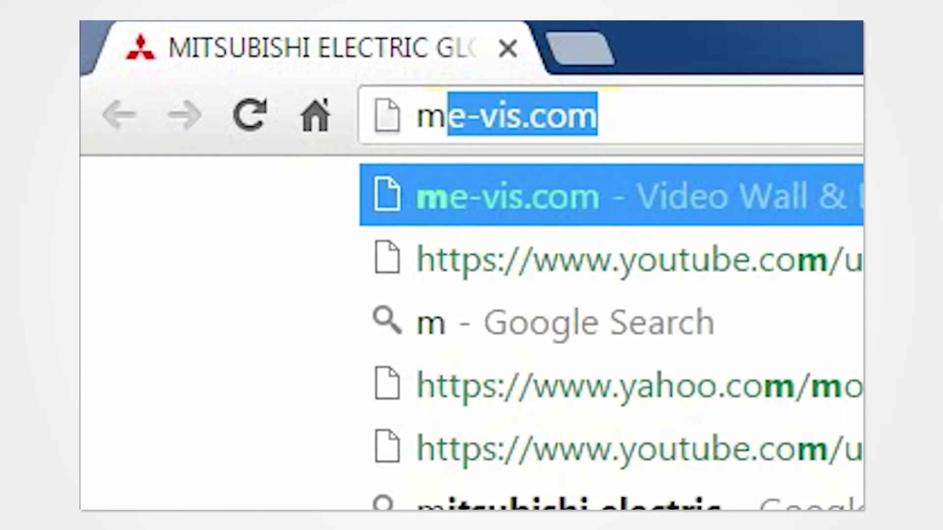
pyautogui.write('e-vis.co')
pyautogui.press('Return')
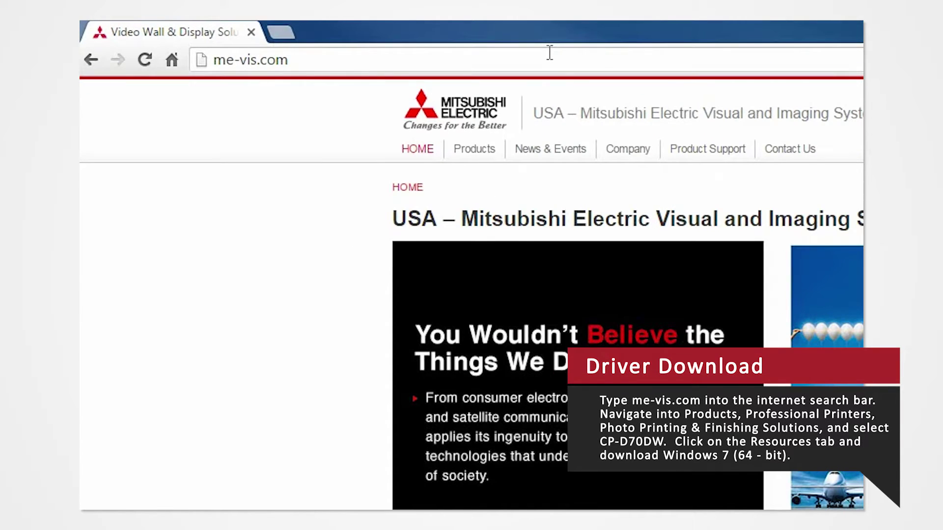
pyautogui.moveTo(473, 149)
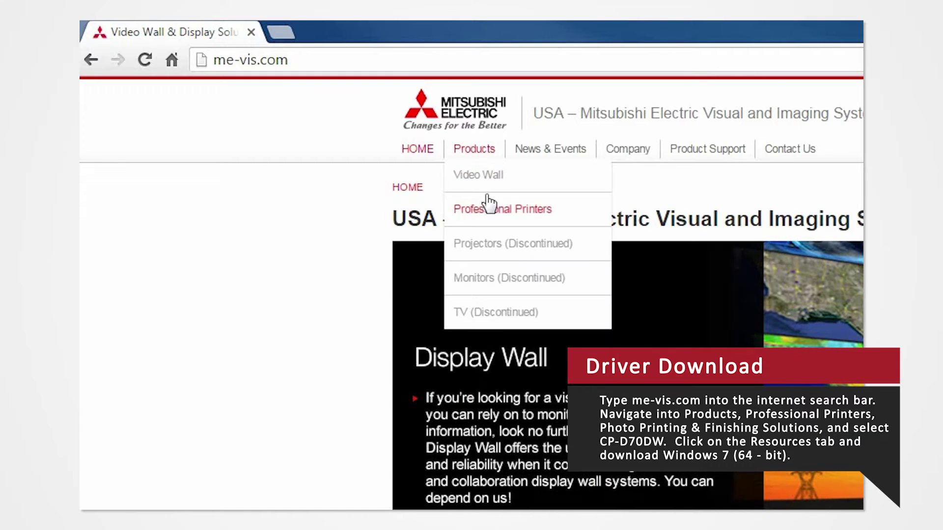
pyautogui.click(491, 211)
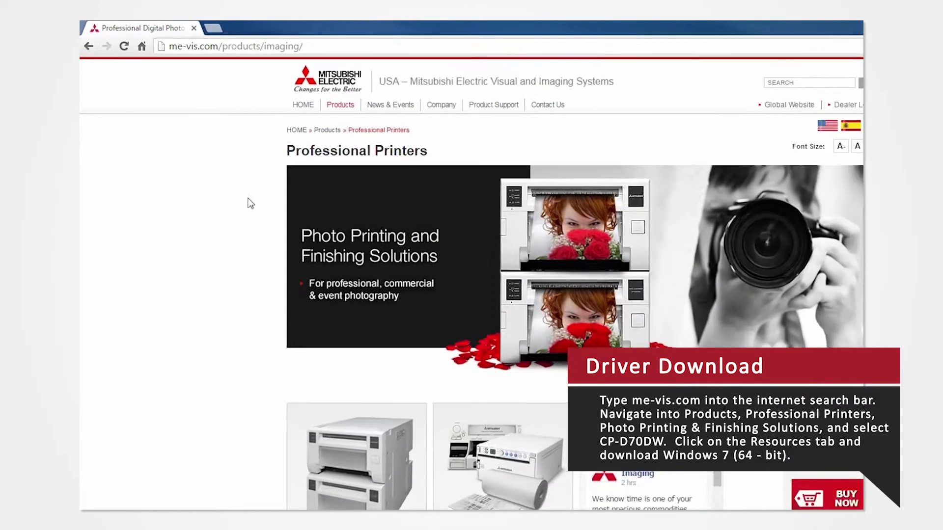
pyautogui.scroll(-3, 210, 160)
pyautogui.scroll(-3, 210, 159)
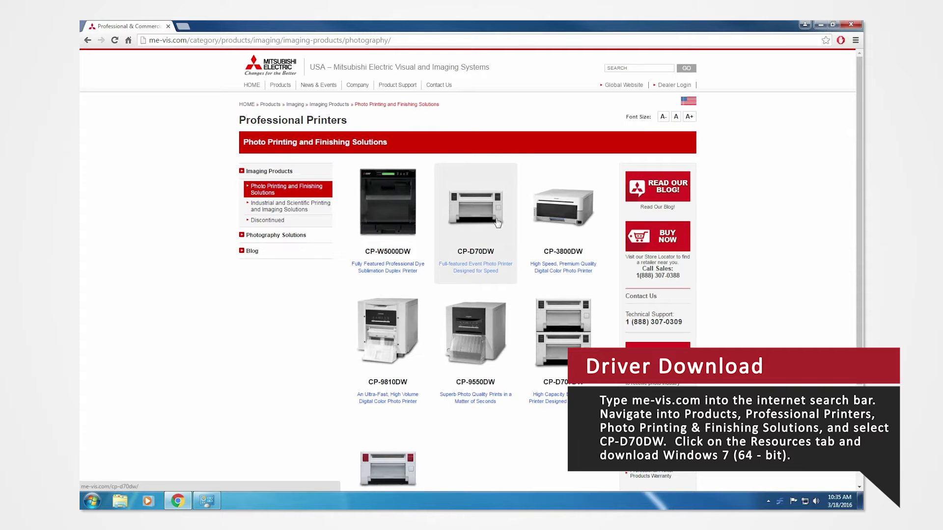
pyautogui.click(497, 223)
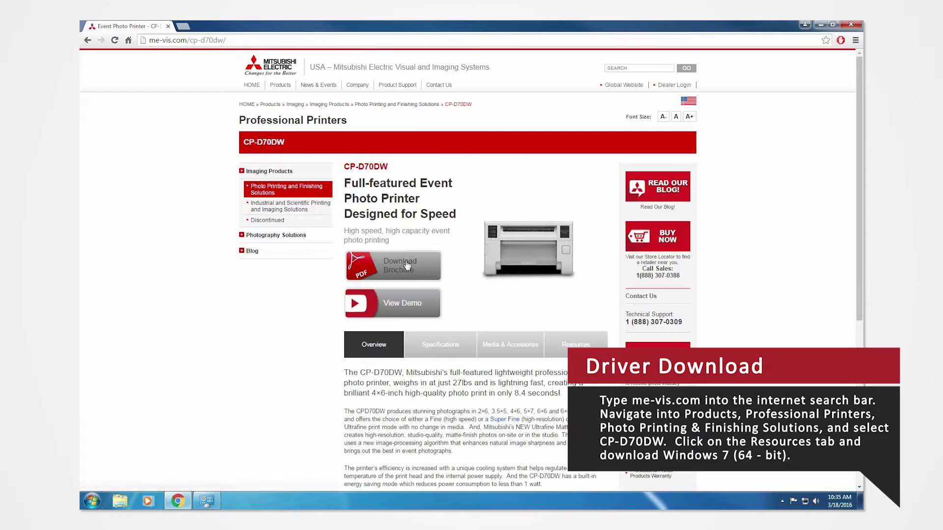
pyautogui.scroll(-1, 257, 323)
pyautogui.scroll(-1, 257, 323)
pyautogui.scroll(-1, 257, 322)
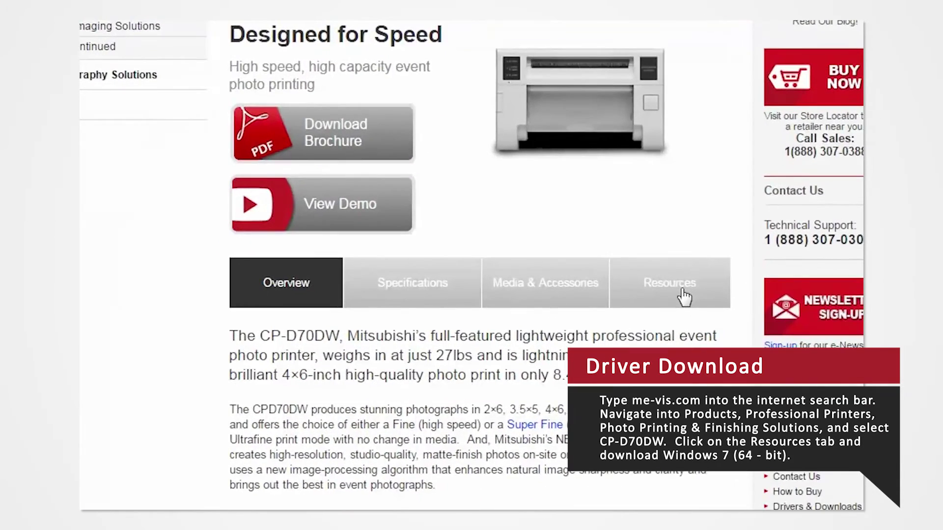
# Show the Resources tab of the CP-D70DW page, listing its Windows driver downloads.
pyautogui.click(685, 297)
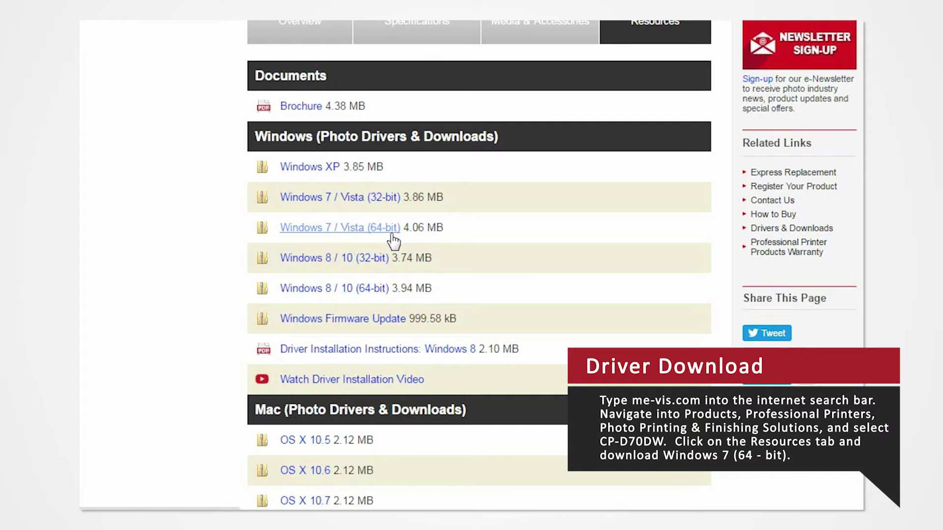
# Save CPD70V_x64_Ver230.zip, the Windows 7 64-bit driver, to the Desktop and minimize Chrome.
pyautogui.rightClick(390, 235)
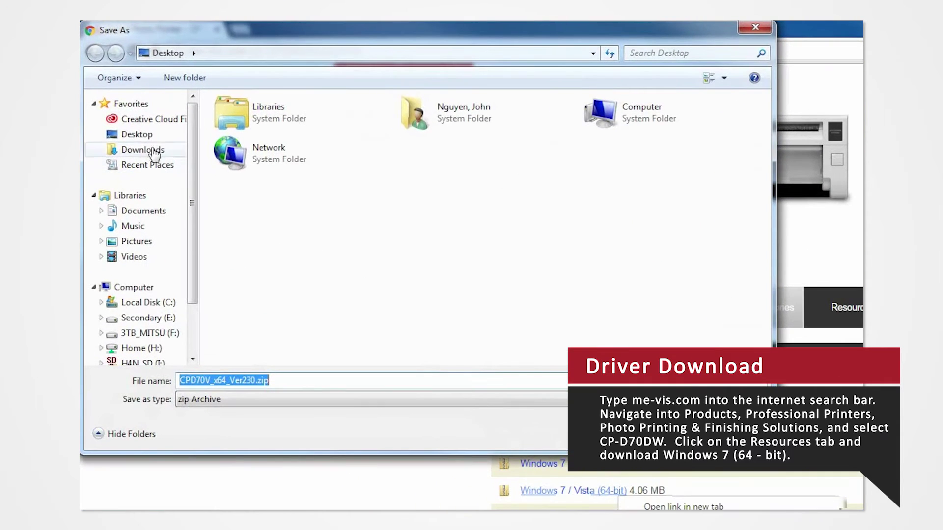
pyautogui.click(145, 140)
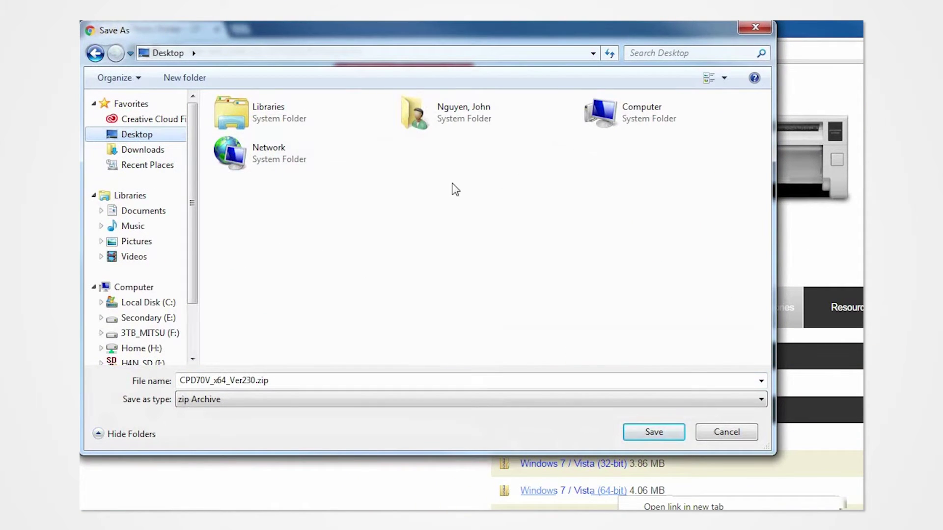
pyautogui.click(653, 432)
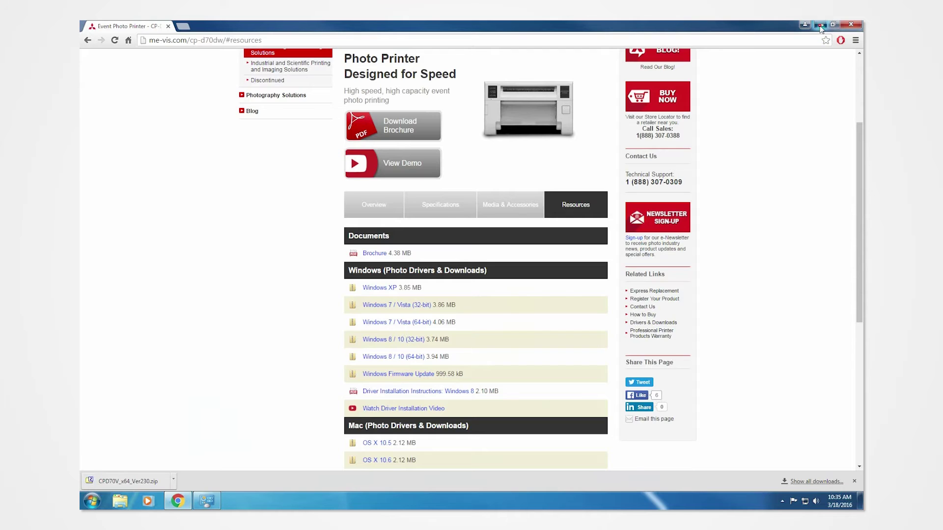
pyautogui.click(819, 25)
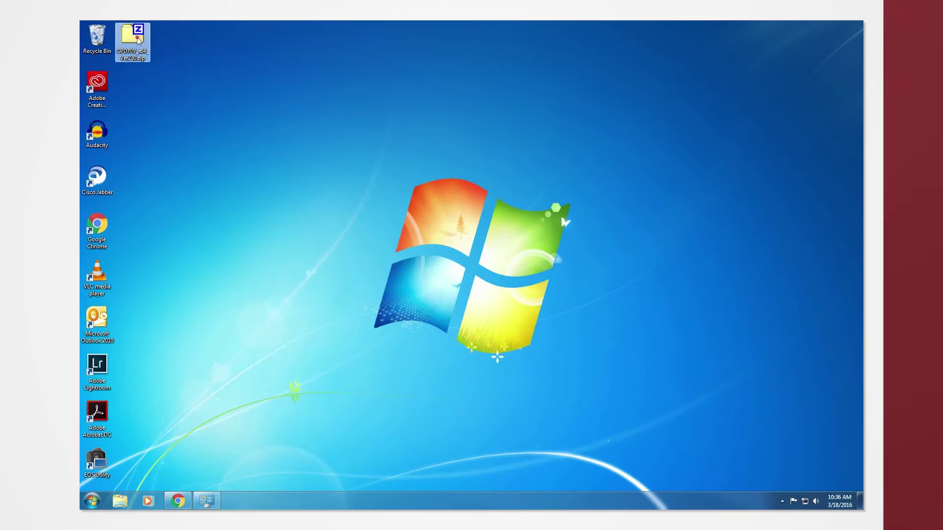
# Extract the CPD70V_x64_Ver230 folder from the zip to the Desktop using 7-Zip File Manager.
pyautogui.moveTo(133, 37); pyautogui.dragTo(426, 270)
pyautogui.rightClick(342, 168)
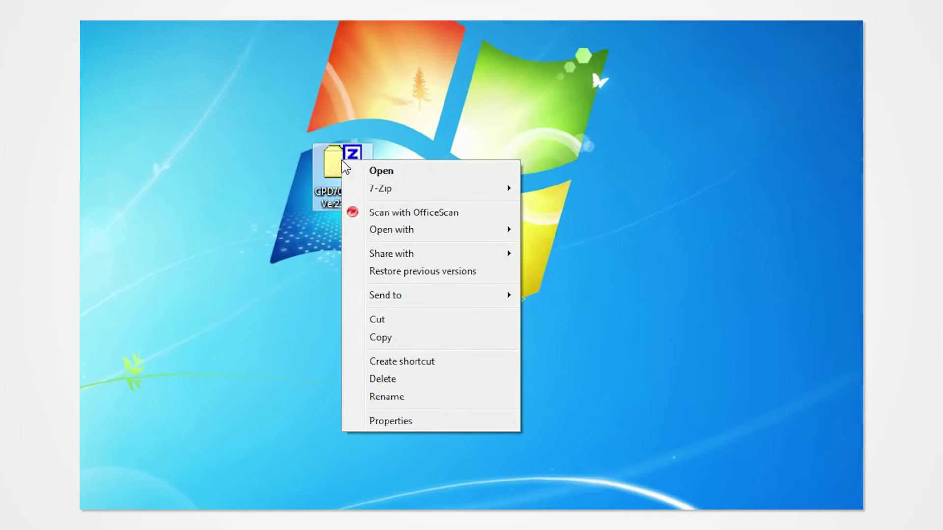
pyautogui.moveTo(379, 212)
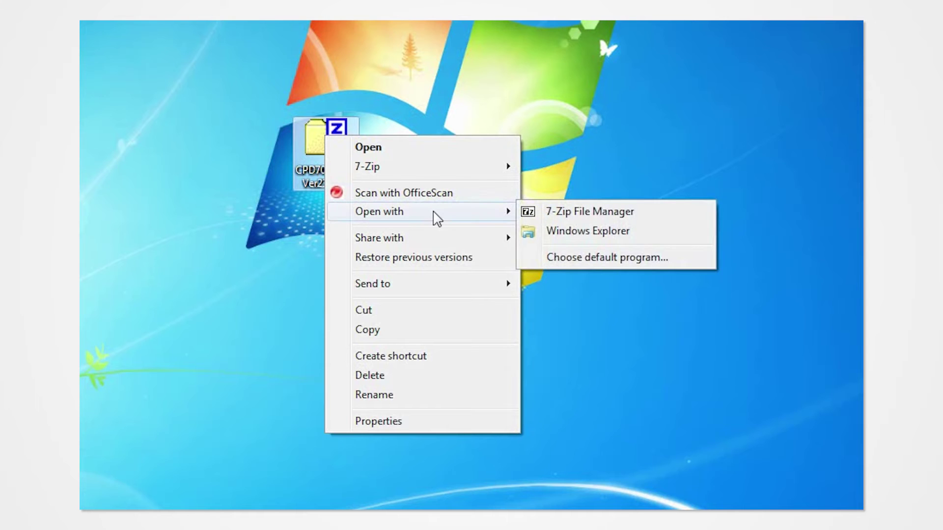
pyautogui.click(598, 216)
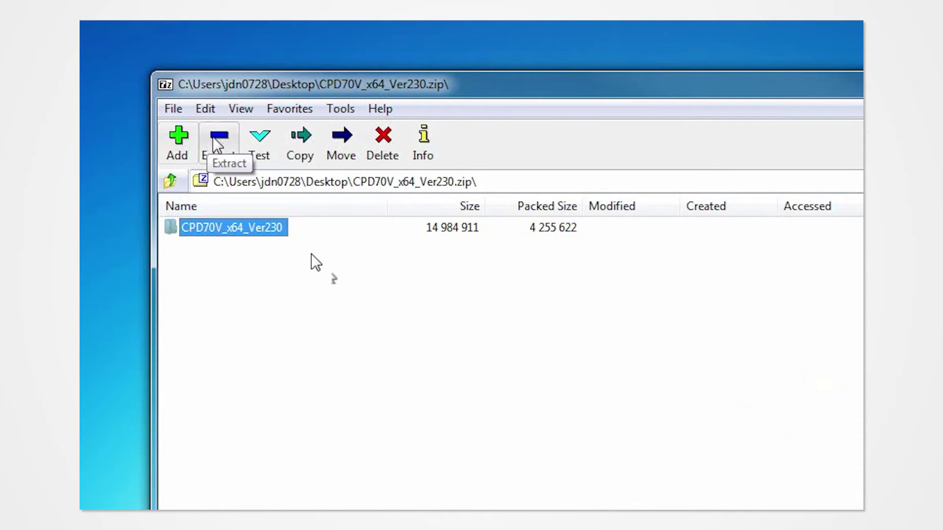
pyautogui.click(216, 142)
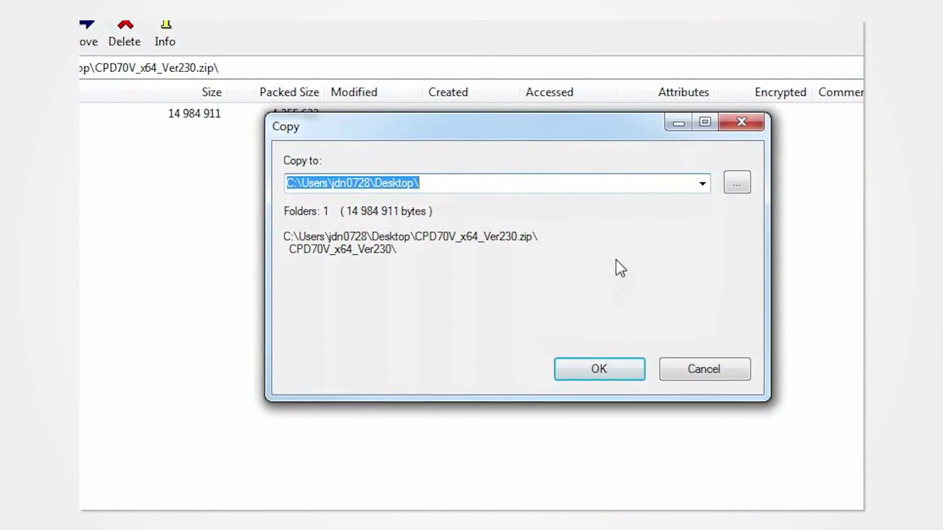
pyautogui.click(599, 368)
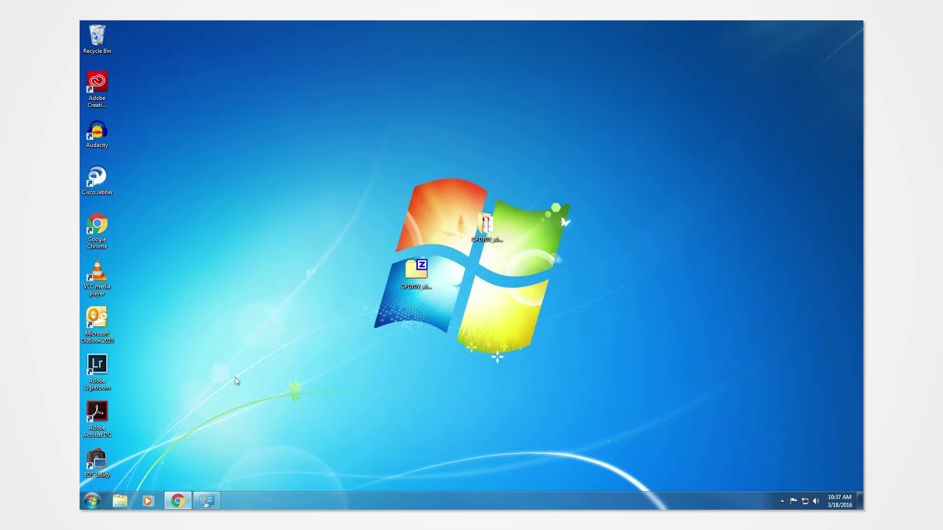
# From Devices and Printers, reach the Drivers tab of Print Server Properties and start the Add Printer Driver Wizard.
pyautogui.click(91, 501)
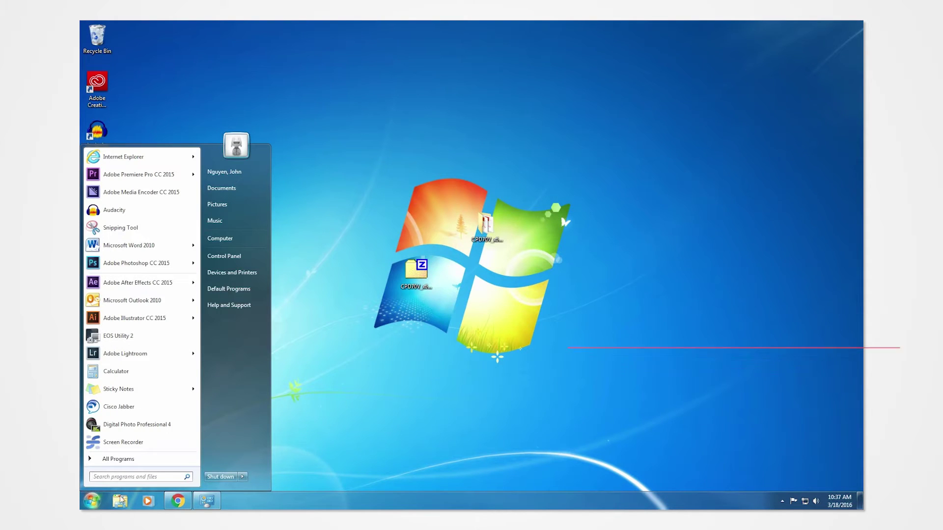
pyautogui.click(232, 273)
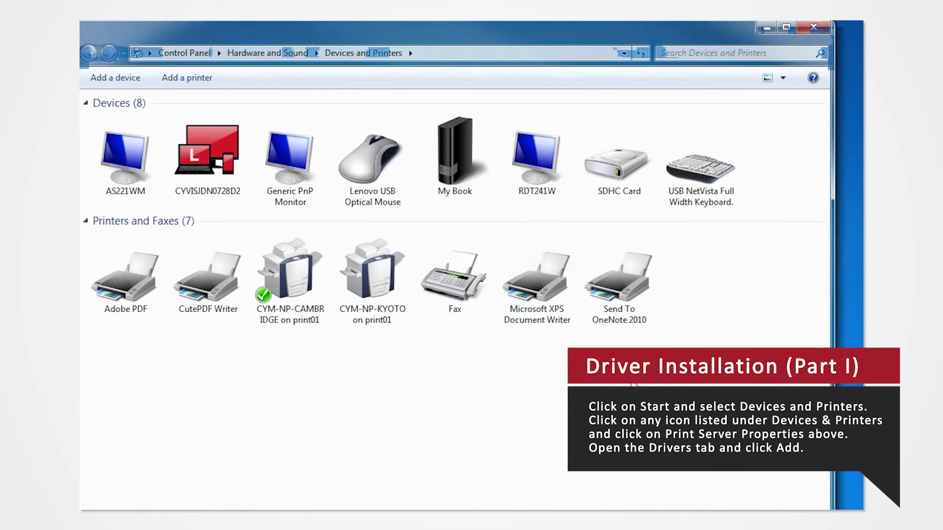
pyautogui.click(537, 277)
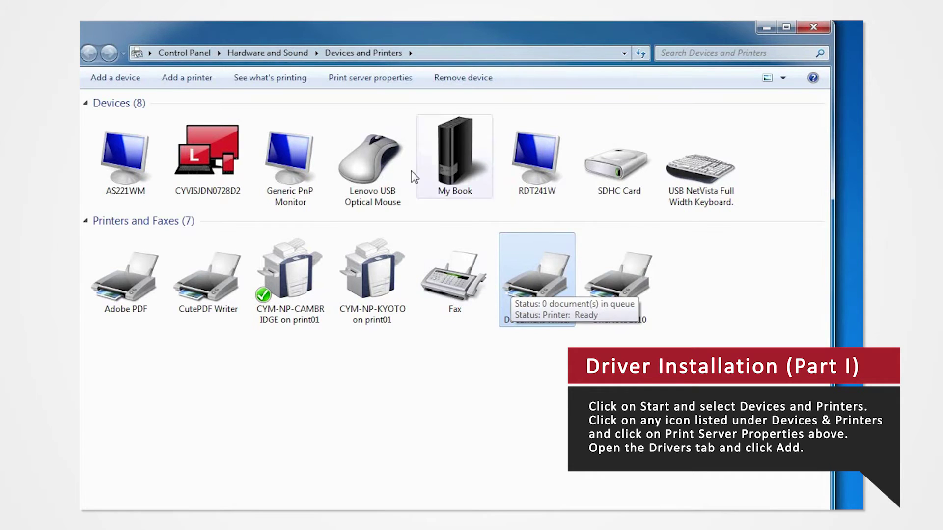
pyautogui.click(376, 77)
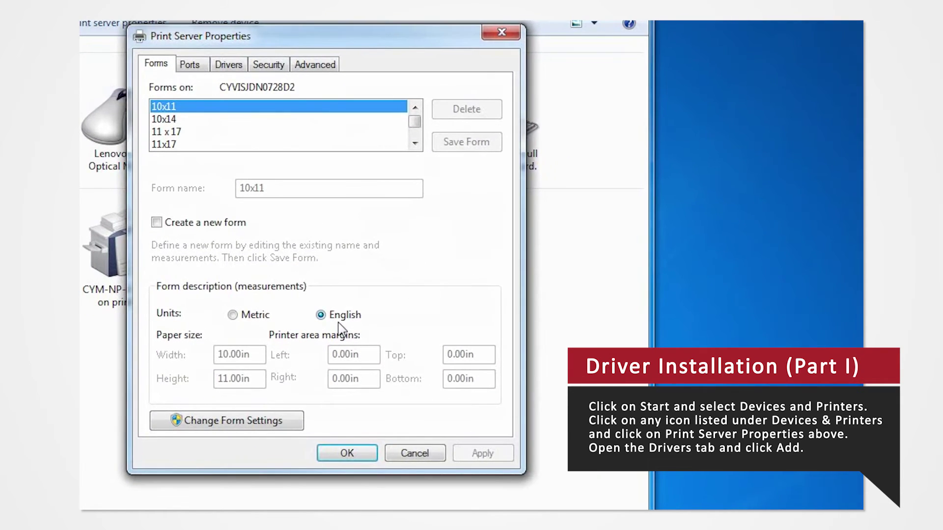
pyautogui.click(228, 64)
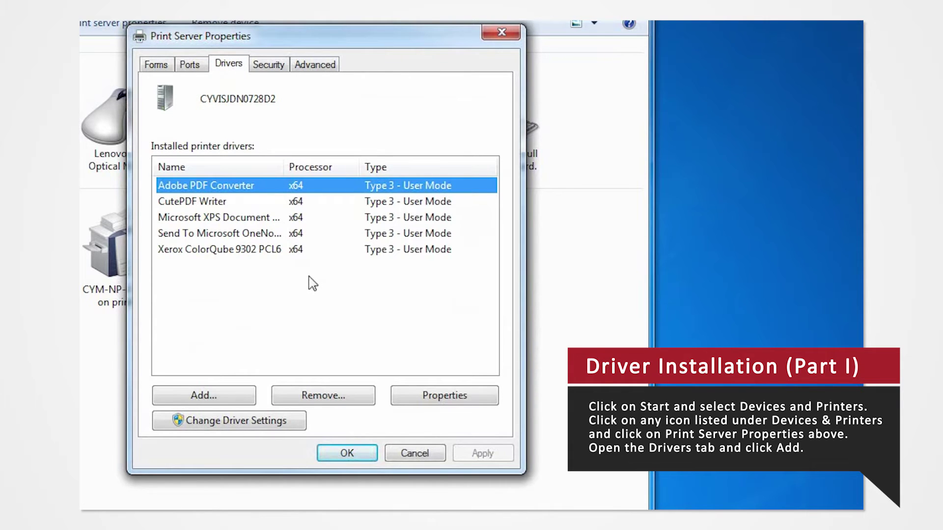
pyautogui.click(204, 396)
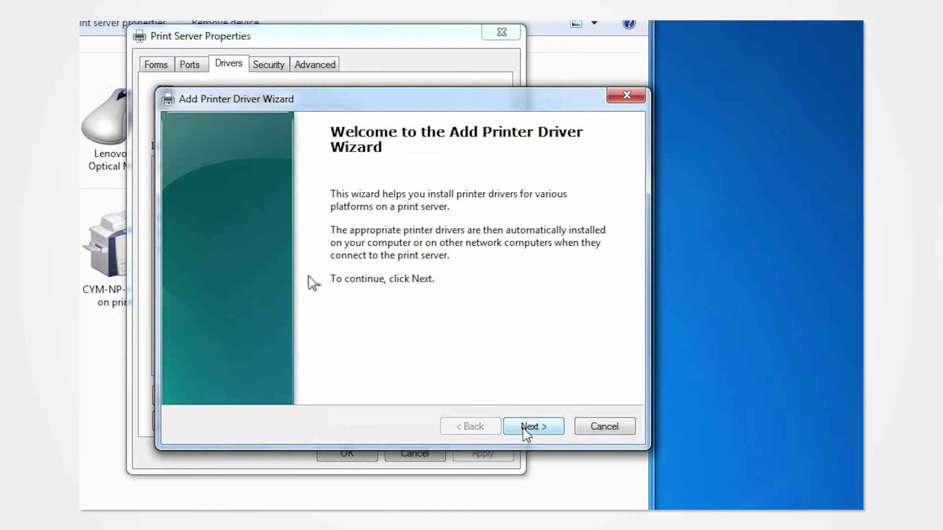
# Pass the welcome page, keep x64 as the processor type, and continue to driver selection.
pyautogui.click(525, 433)
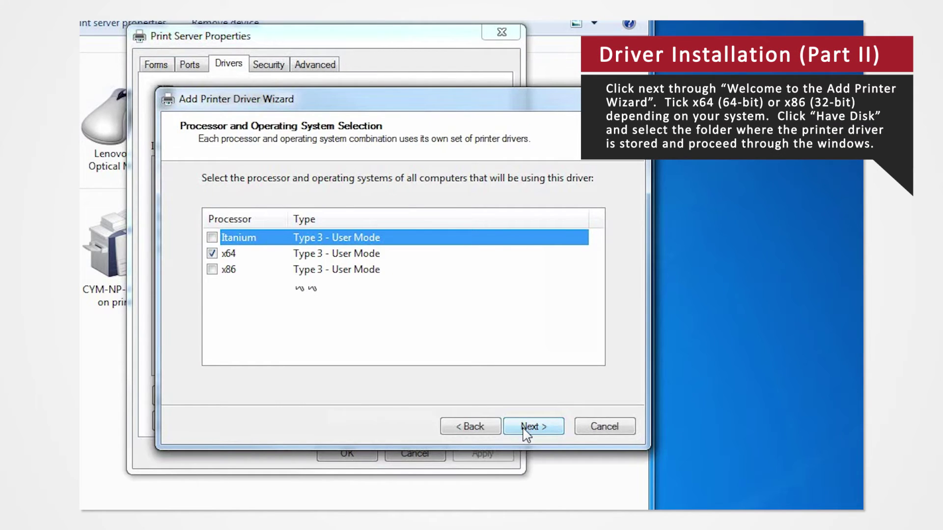
pyautogui.click(361, 254)
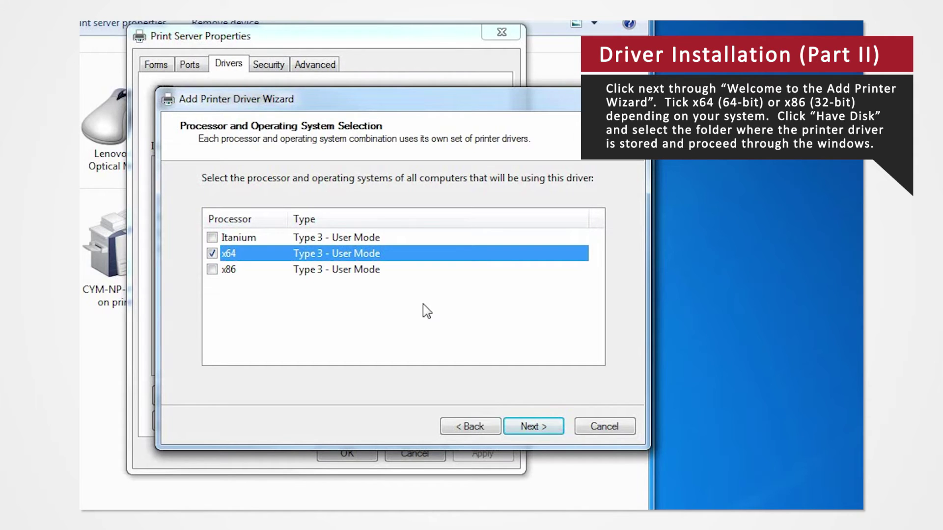
pyautogui.click(368, 269)
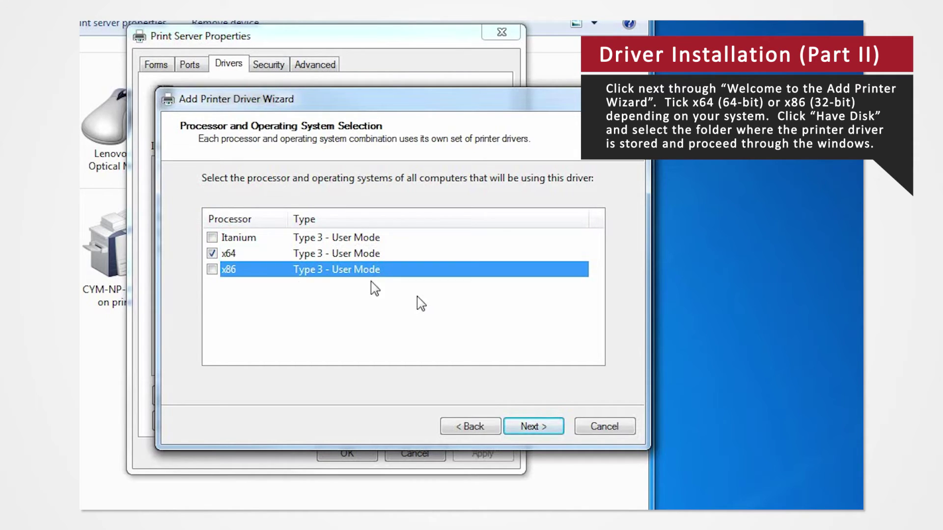
pyautogui.click(343, 259)
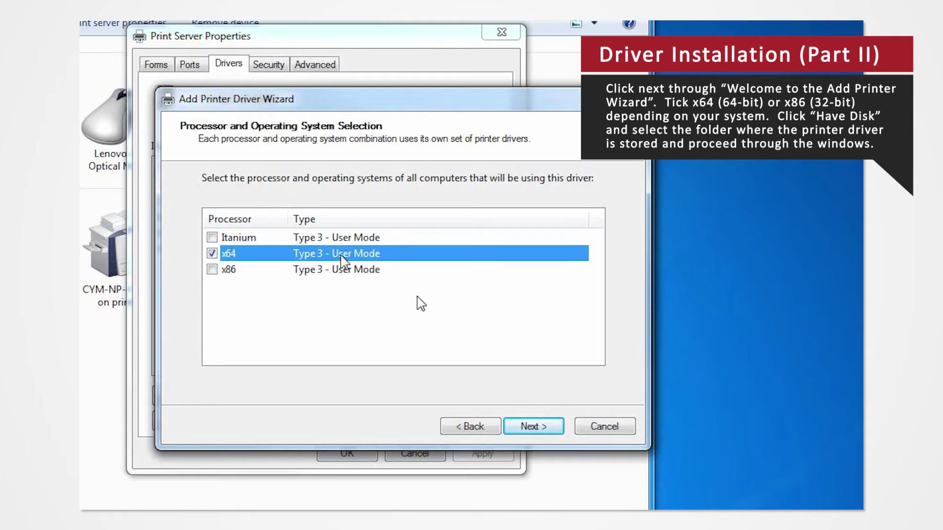
pyautogui.click(528, 426)
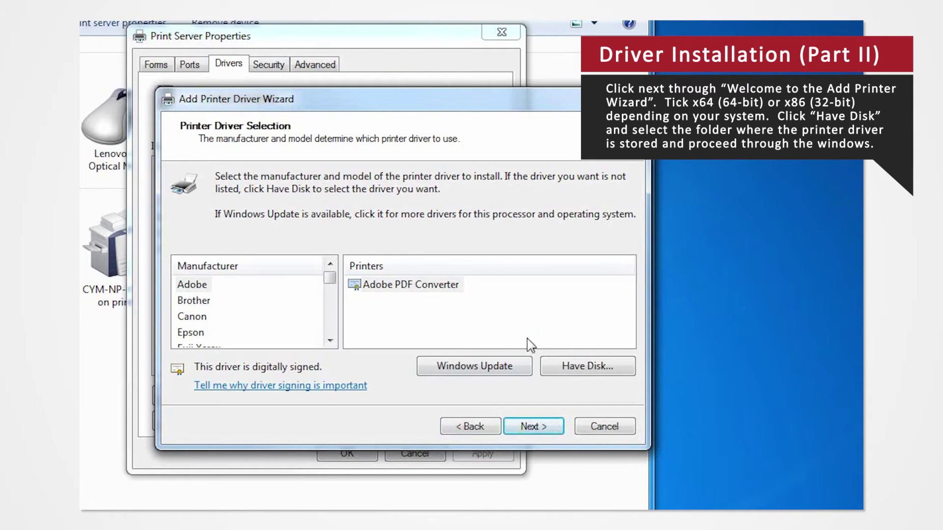
# Load CPD70N0.INF from Desktop\CPD70V_x64_Ver230 as the Have Disk driver source.
pyautogui.click(575, 369)
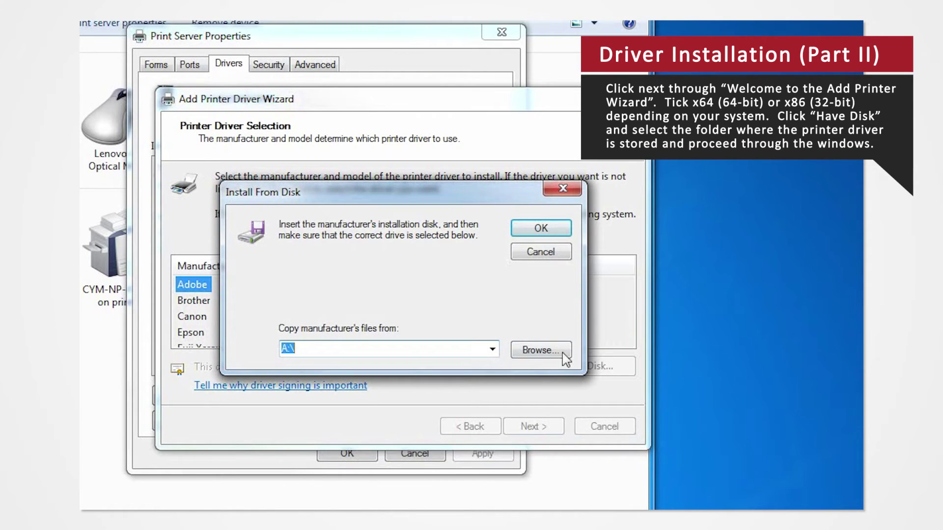
pyautogui.click(537, 351)
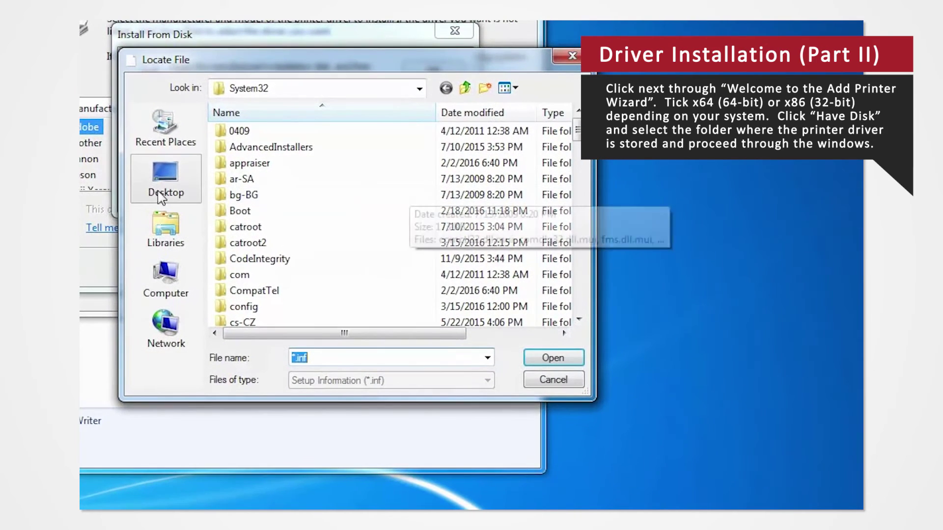
pyautogui.click(161, 198)
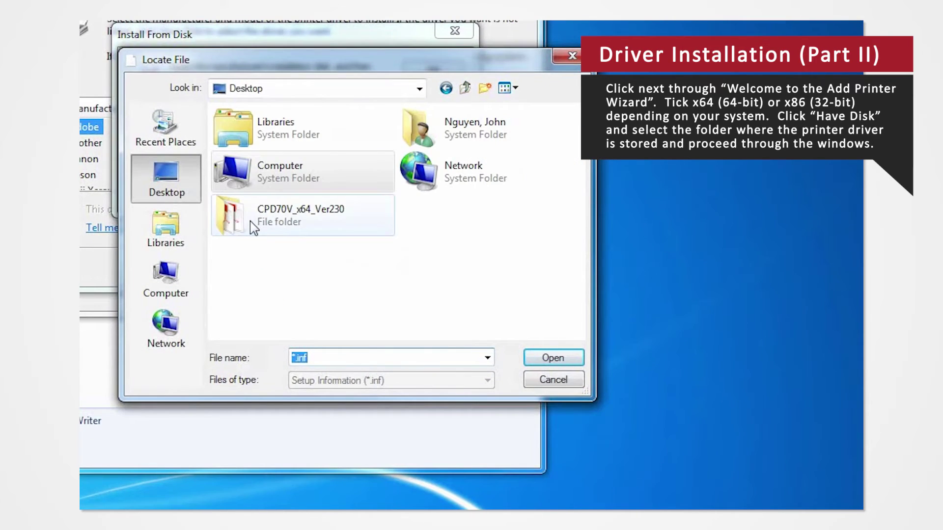
pyautogui.click(250, 225)
pyautogui.doubleClick(250, 225)
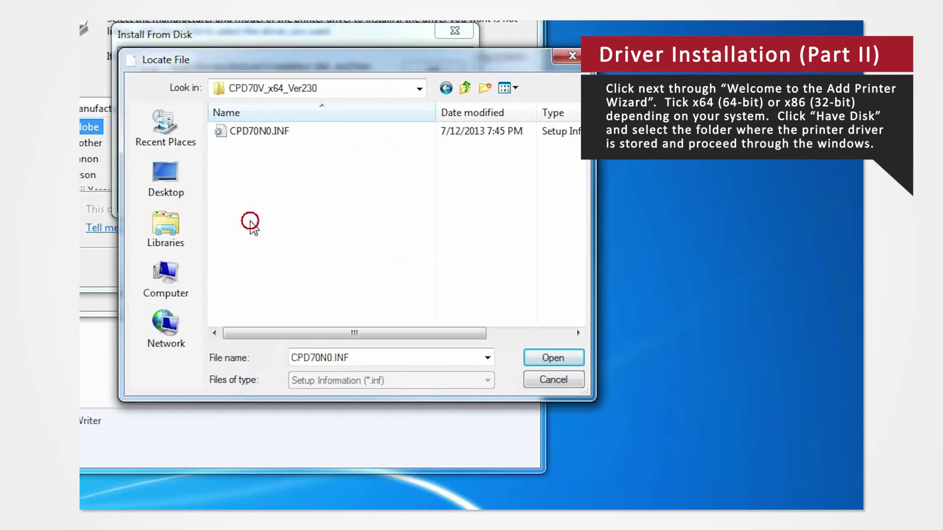
pyautogui.click(271, 135)
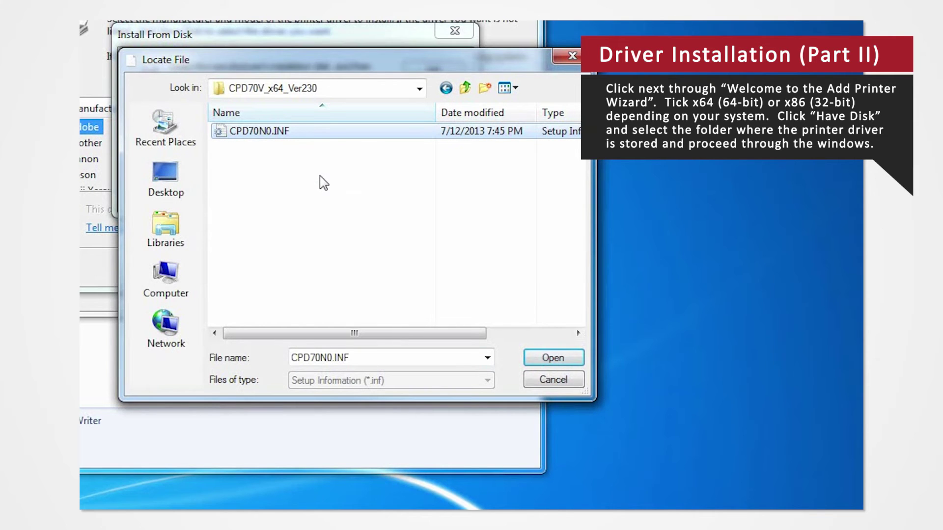
pyautogui.click(554, 358)
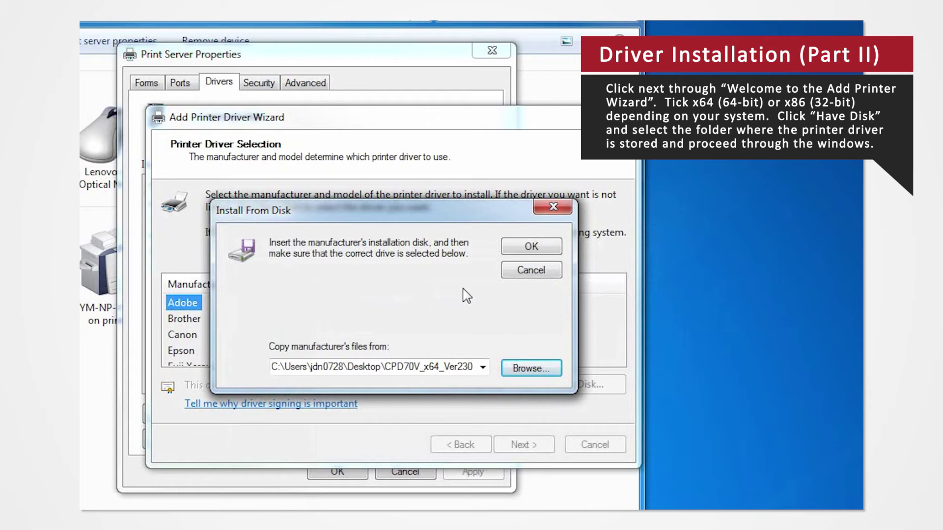
pyautogui.click(537, 248)
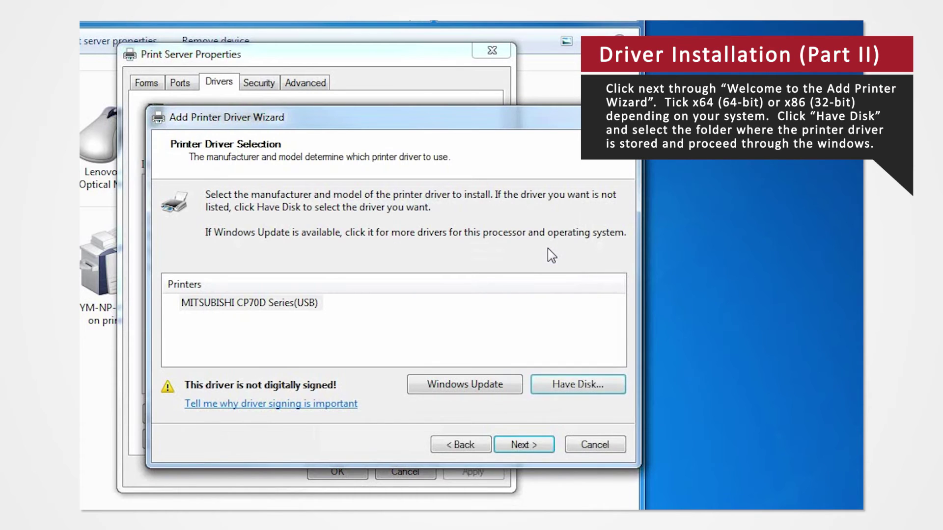
# Select the MITSUBISHI CP70D Series(USB) driver and complete the wizard to install it.
pyautogui.click(305, 306)
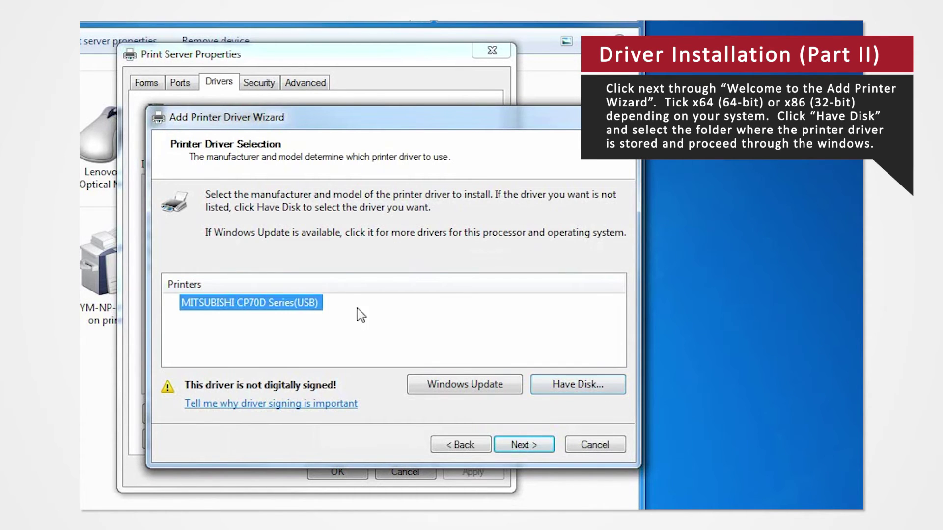
pyautogui.click(528, 445)
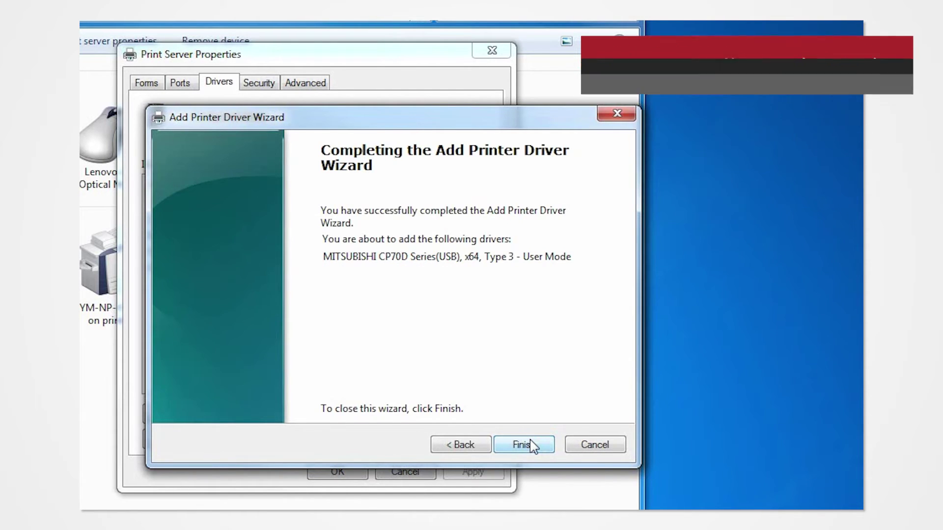
pyautogui.click(523, 444)
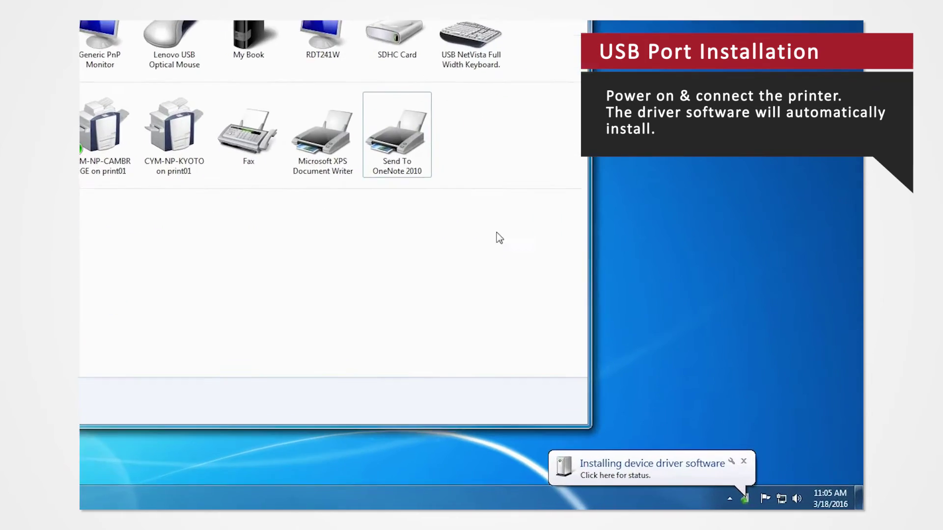
# Check the driver installation status, dismiss the device-ready notice, and inspect the new MITSUBISHI printer.
pyautogui.click(416, 419)
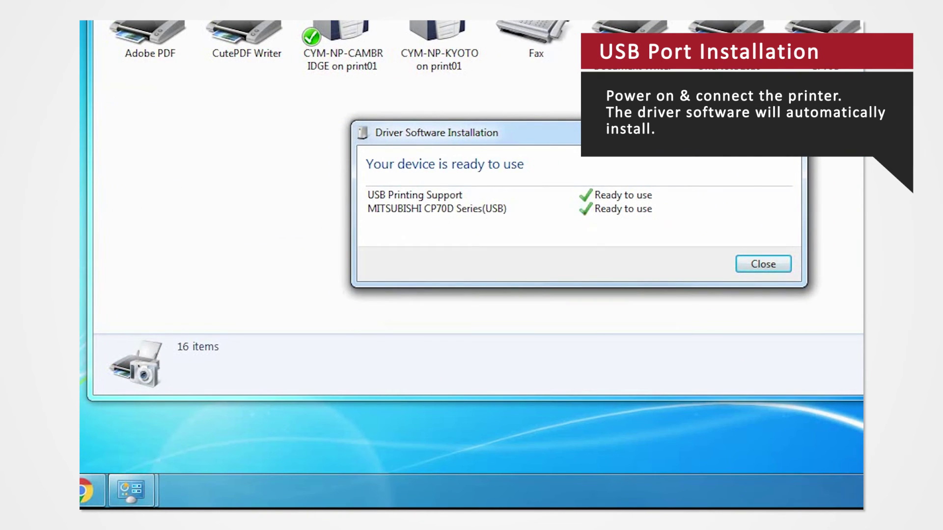
pyautogui.click(762, 264)
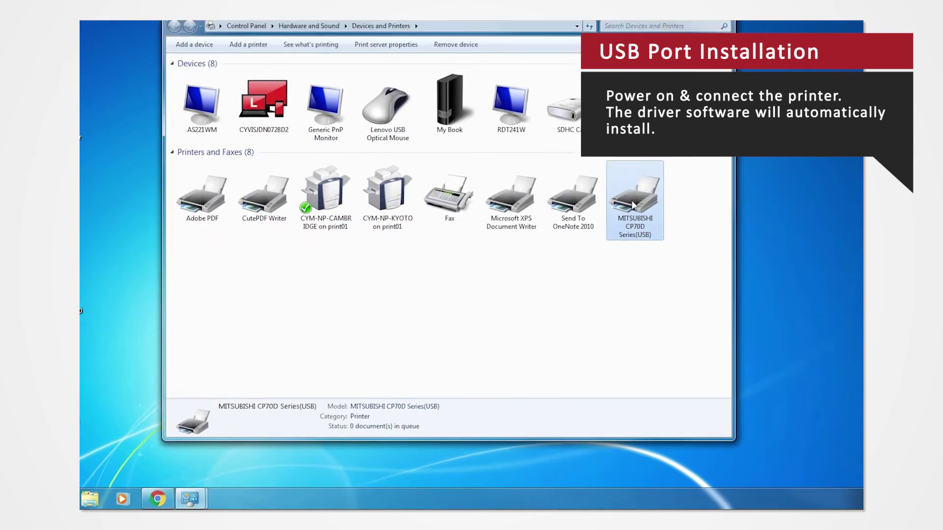
pyautogui.rightClick(584, 248)
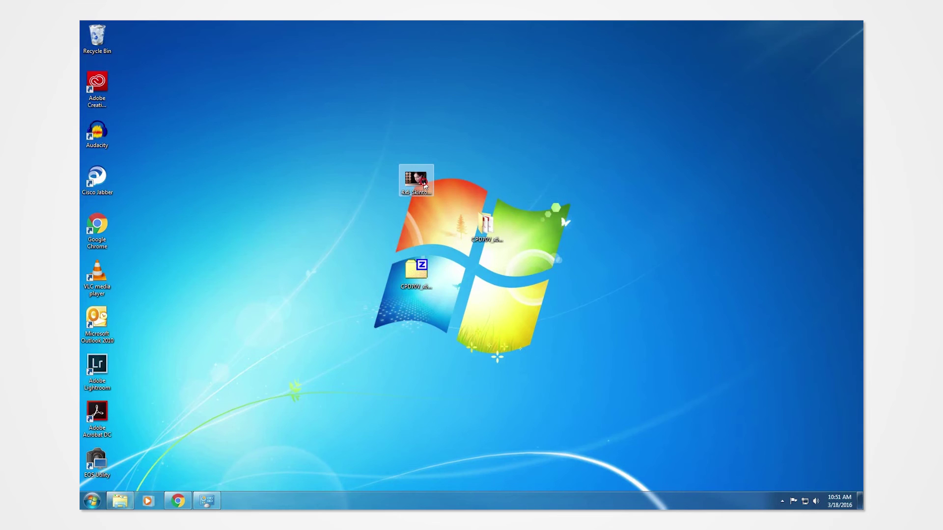
# Print 4x6_Skintones_1.jpg from Photo Viewer to MITSUBISHI CP70D Series(USB) on 10x15 (4x6") paper.
pyautogui.doubleClick(416, 180)
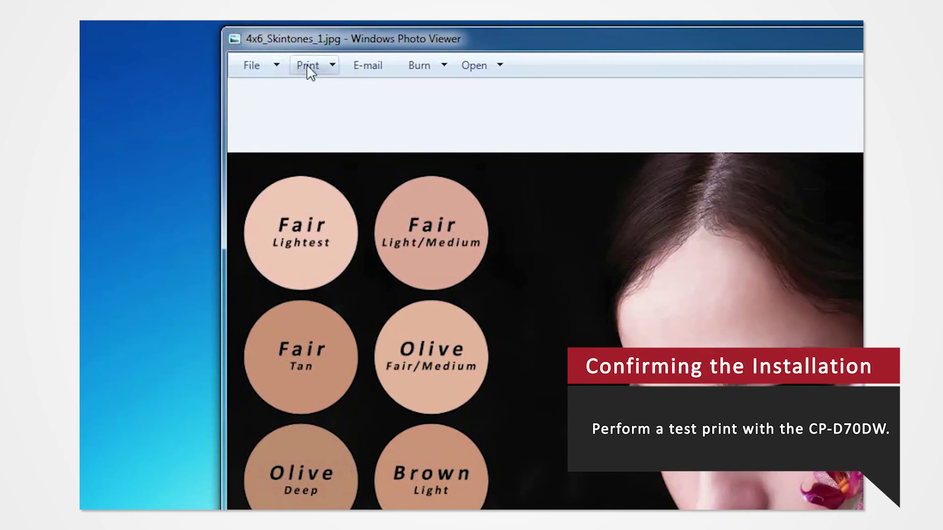
pyautogui.click(326, 92)
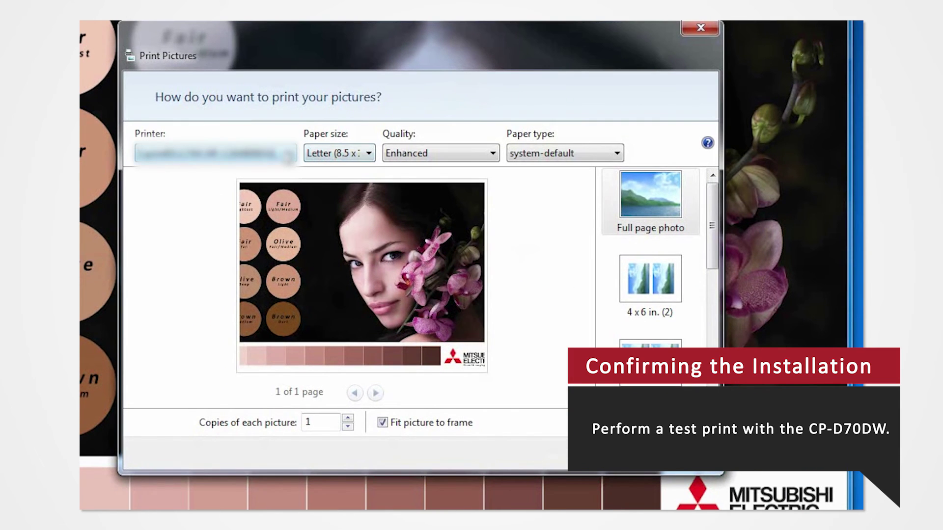
pyautogui.click(286, 153)
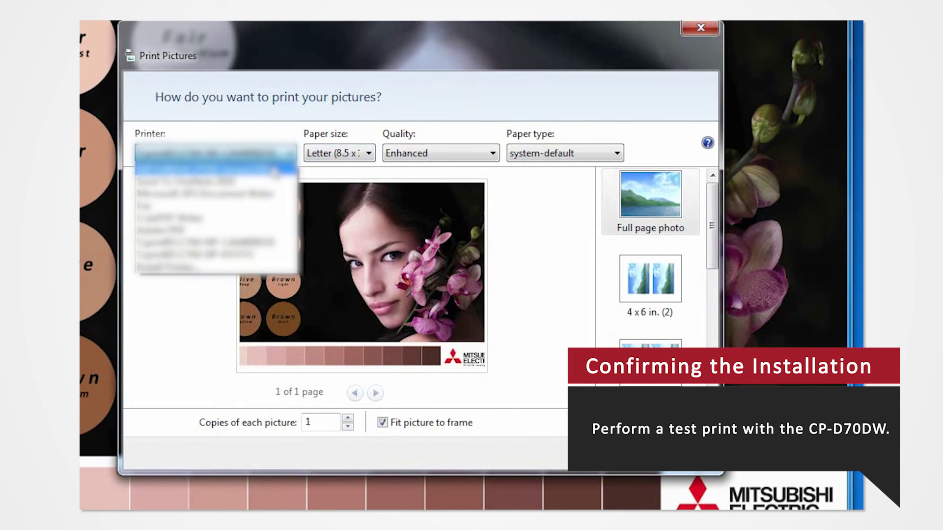
pyautogui.click(274, 171)
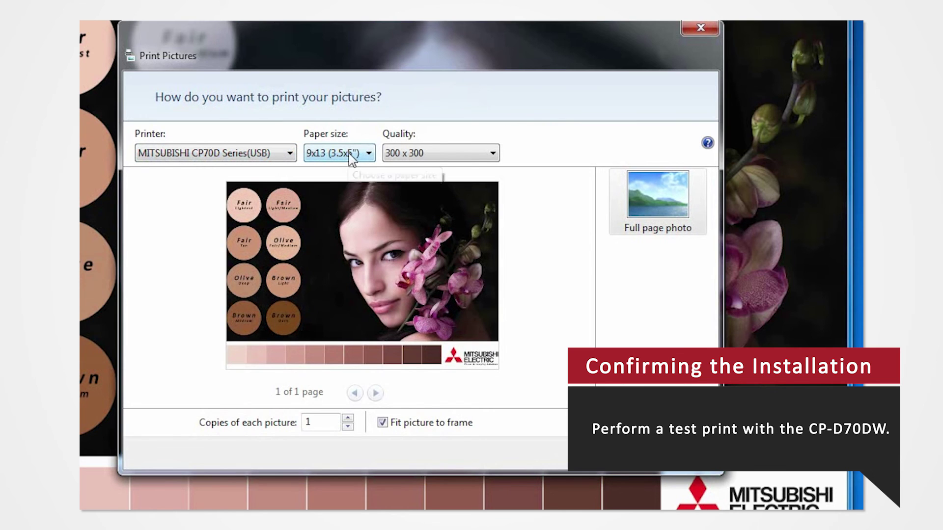
pyautogui.click(344, 180)
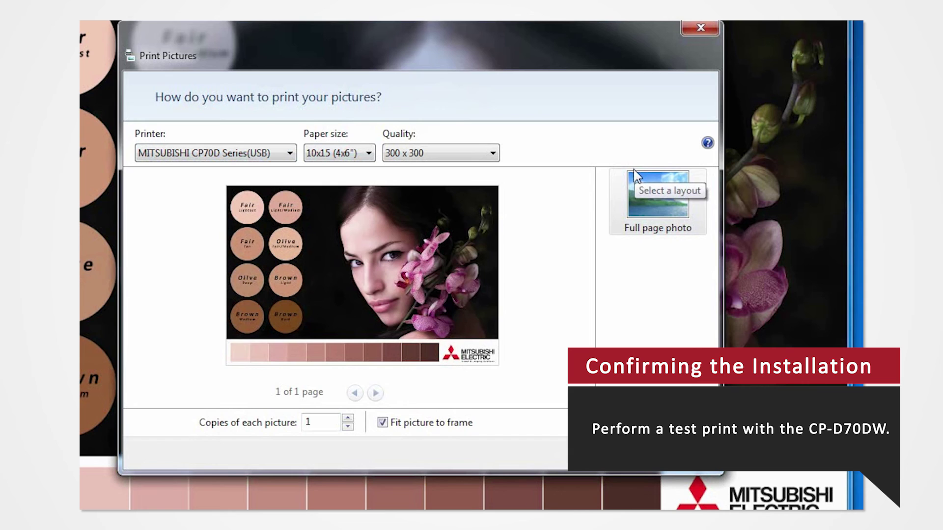
pyautogui.press('Return')
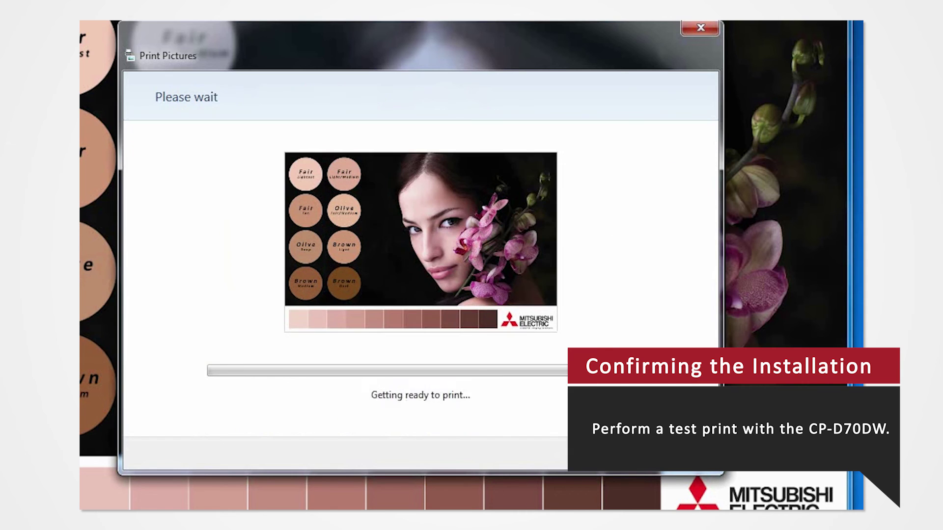